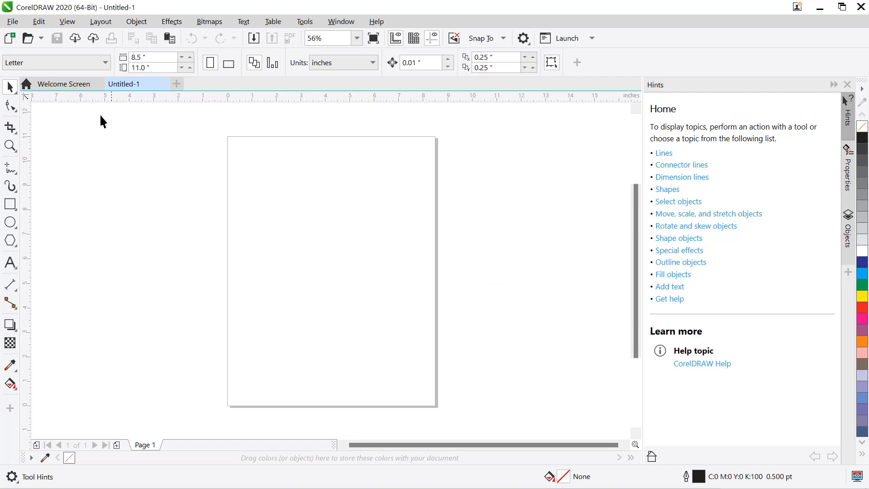
# - Import the image "nangkp ular" from the gambar png folder and place it over the page
pyautogui.click(11, 23)
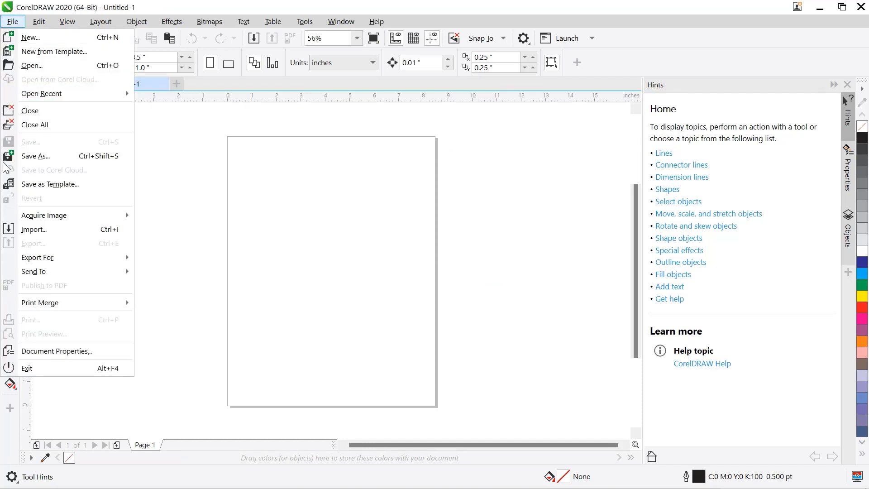
pyautogui.click(38, 230)
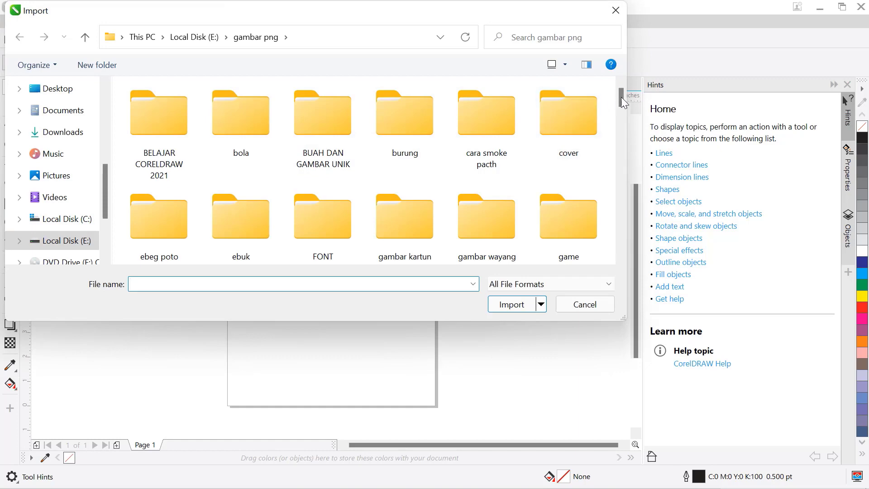
pyautogui.moveTo(623, 105); pyautogui.dragTo(624, 208)
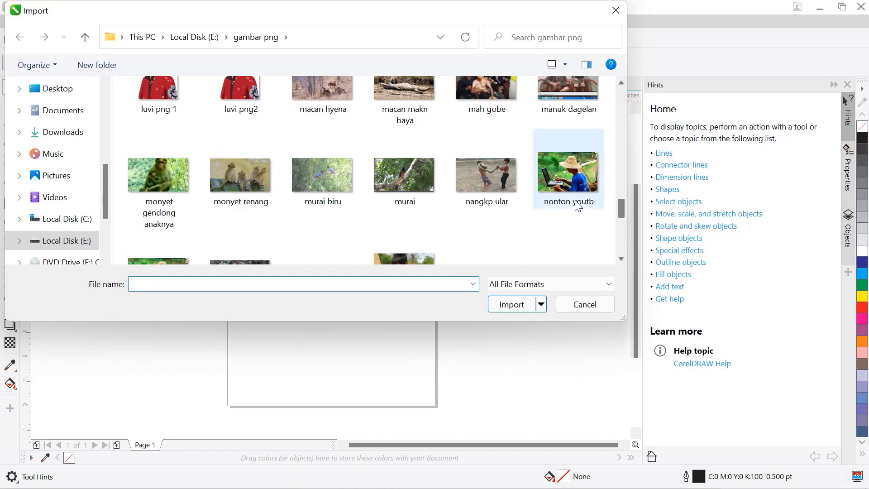
pyautogui.click(487, 174)
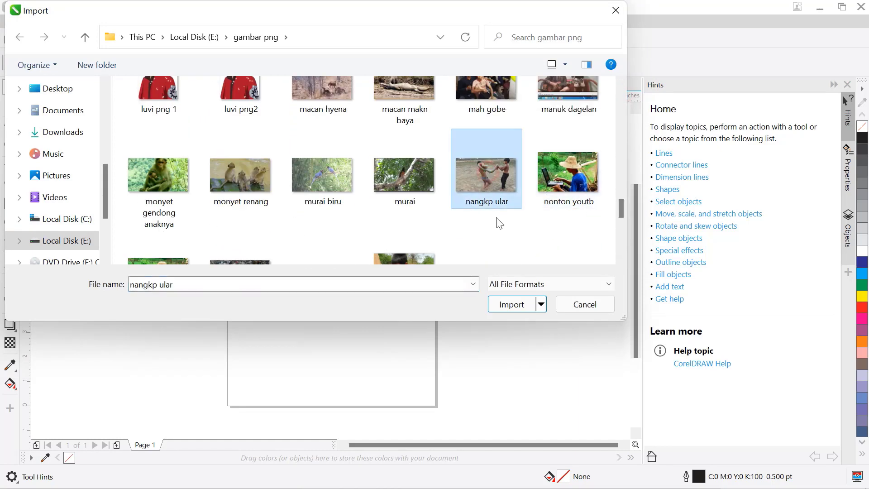
pyautogui.click(512, 304)
pyautogui.click(201, 230)
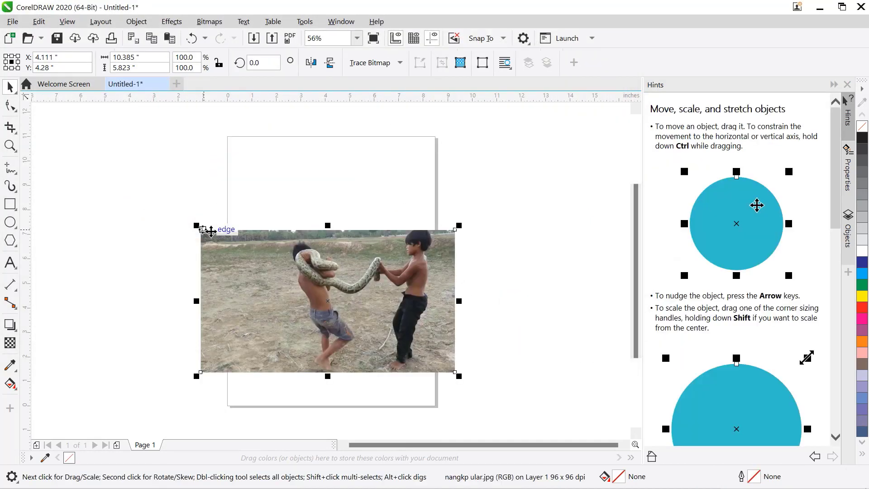
# - Enlarge the imported photo proportionally to 200%, about 20.8 by 11.6 inches, and position it over the page
pyautogui.moveTo(461, 225); pyautogui.dragTo(579, 158)
pyautogui.moveTo(547, 213); pyautogui.dragTo(417, 256)
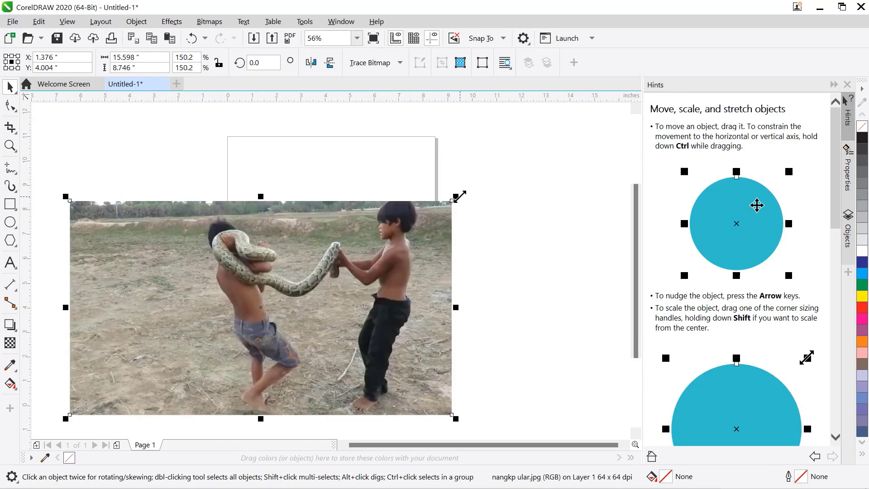
pyautogui.moveTo(455, 196); pyautogui.dragTo(621, 132)
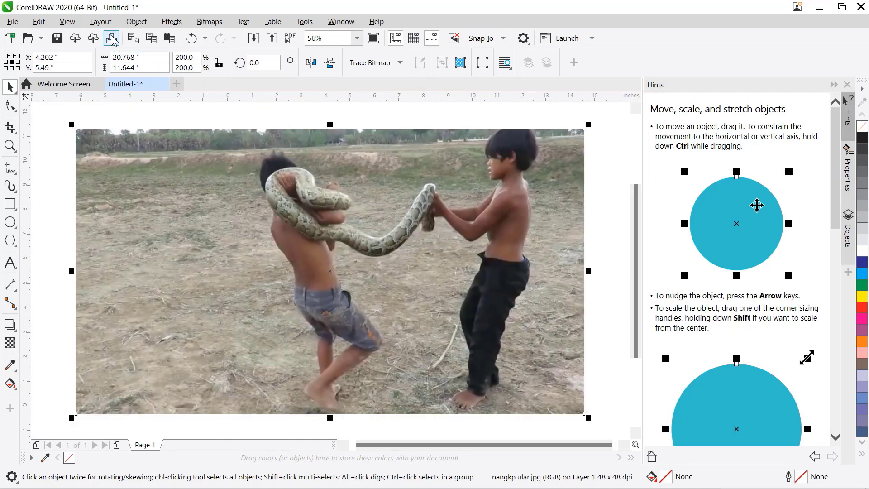
# - Check the bitmap commands and the photo's context commands for the availability of Edit Bitmap
pyautogui.click(209, 24)
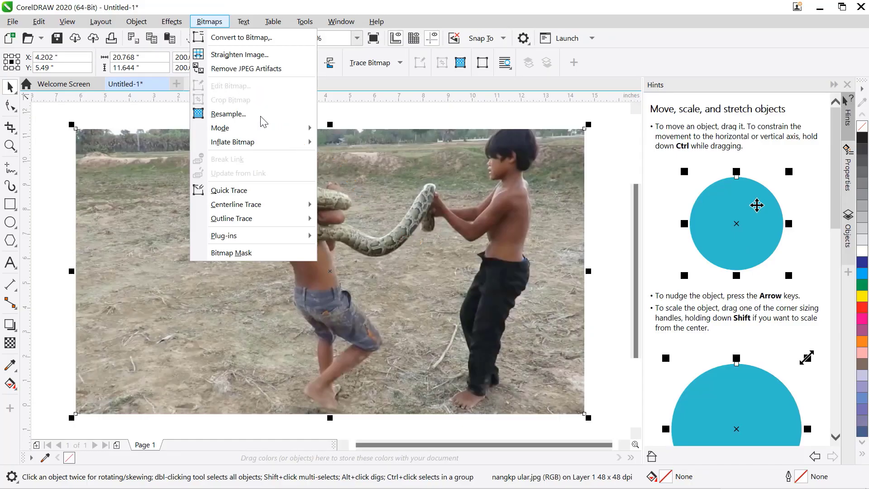
pyautogui.click(211, 303)
pyautogui.rightClick(230, 229)
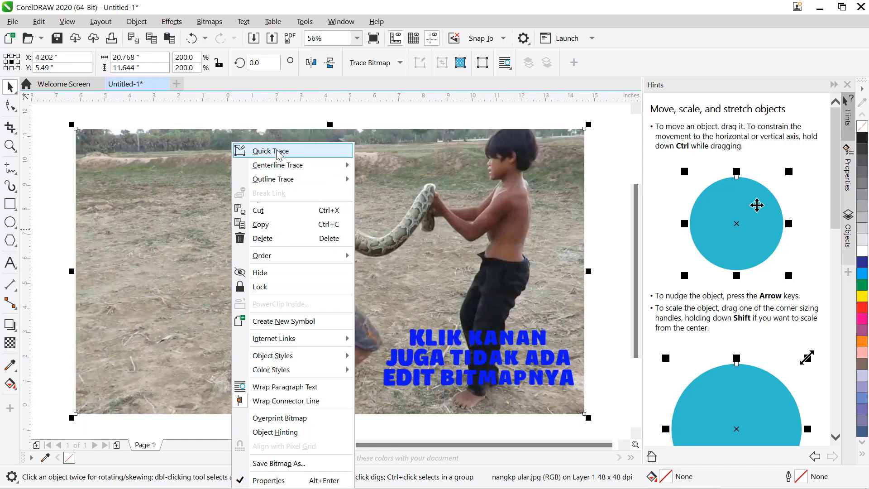
pyautogui.click(501, 256)
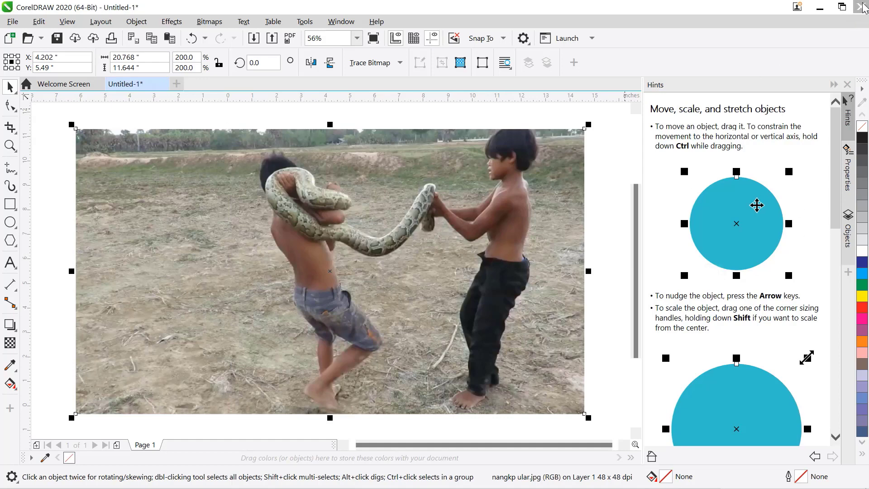
# - Close CorelDRAW without saving the changes to Untitled-1
pyautogui.click(863, 7)
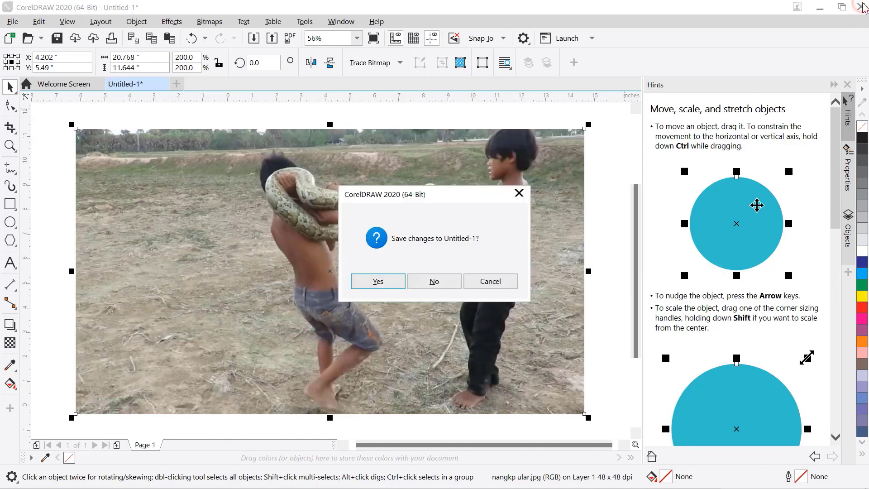
pyautogui.click(434, 281)
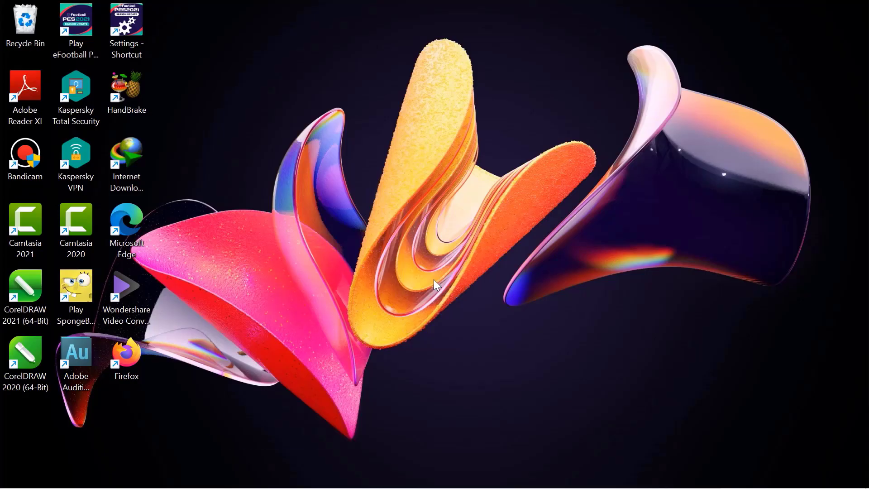
# - Search Windows for "control", open Control Panel and go to Programs and Features
pyautogui.moveTo(201, 480)
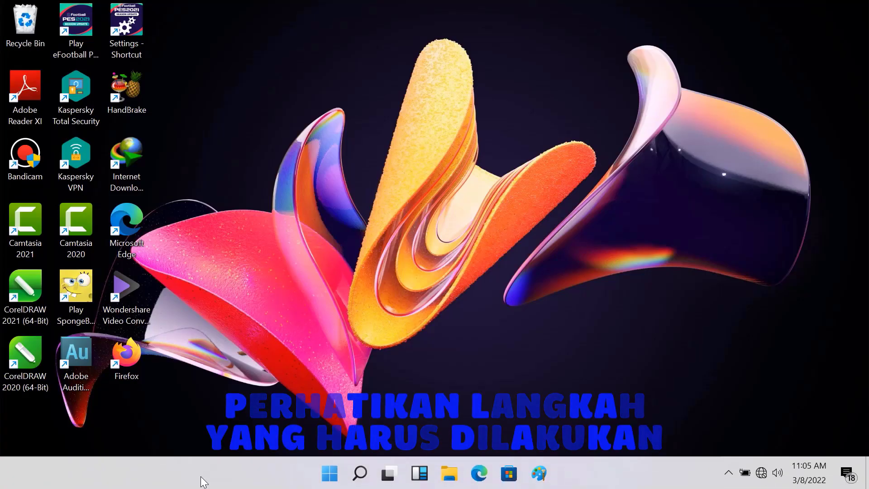
pyautogui.click(359, 473)
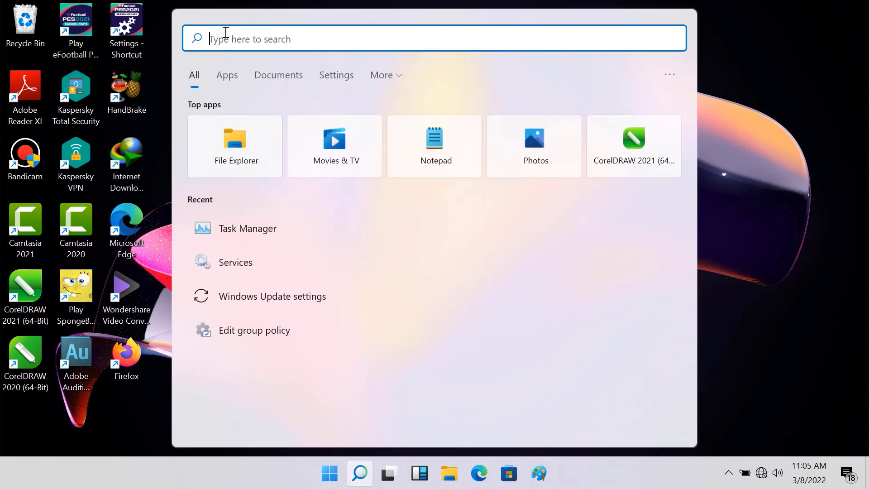
pyautogui.write('co')
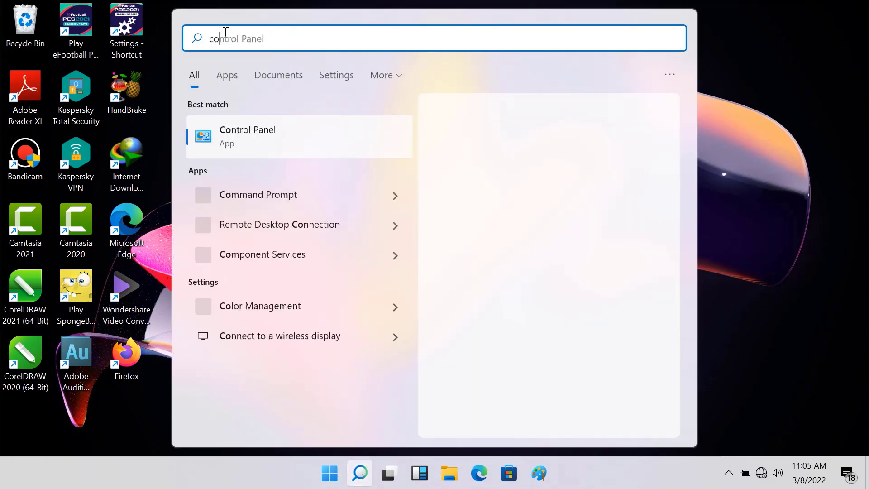
pyautogui.write('ntrol')
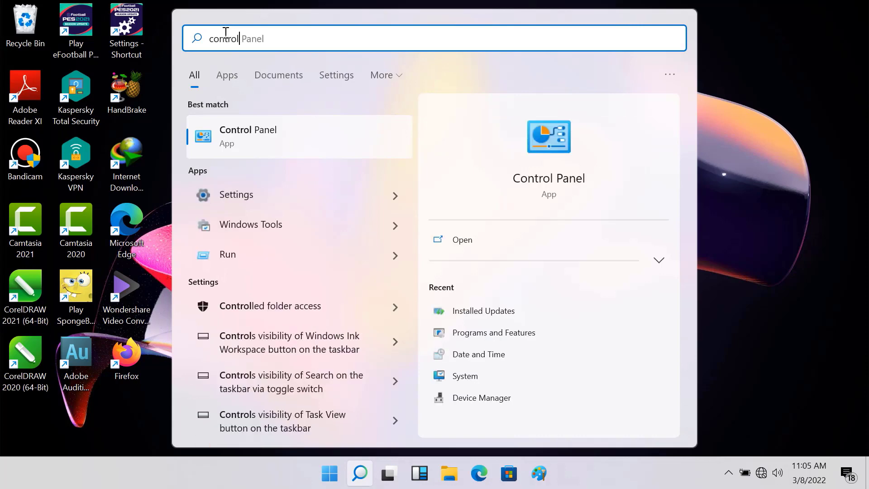
pyautogui.click(254, 138)
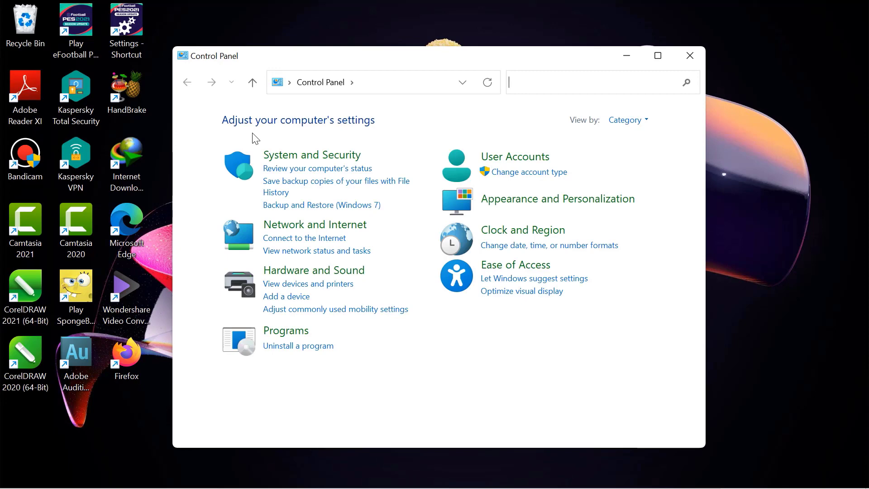
pyautogui.click(292, 333)
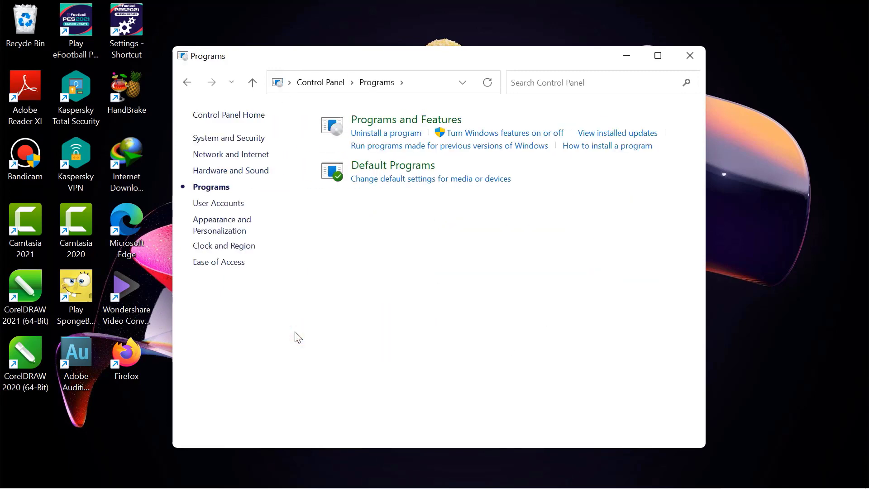
pyautogui.click(421, 130)
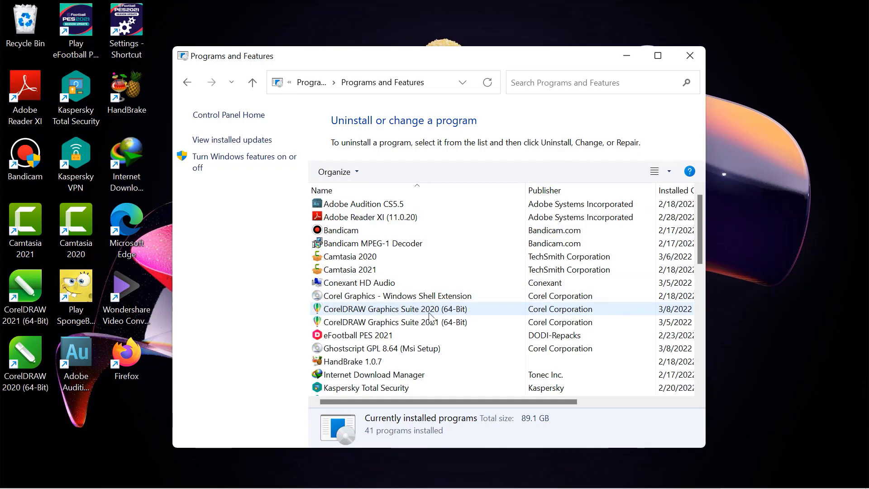
# - Launch the setup of CorelDRAW Graphics Suite 2020 (64-Bit) from the installed programs and proceed with the Modify option
pyautogui.rightClick(384, 313)
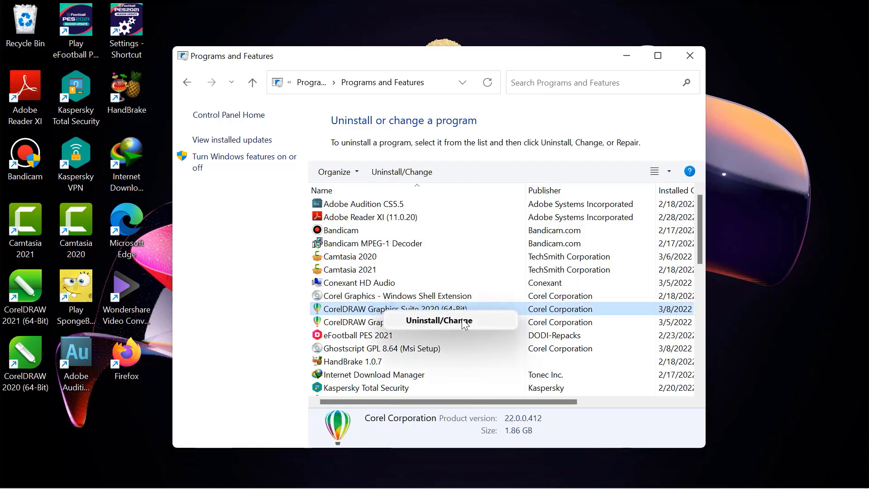
pyautogui.click(367, 310)
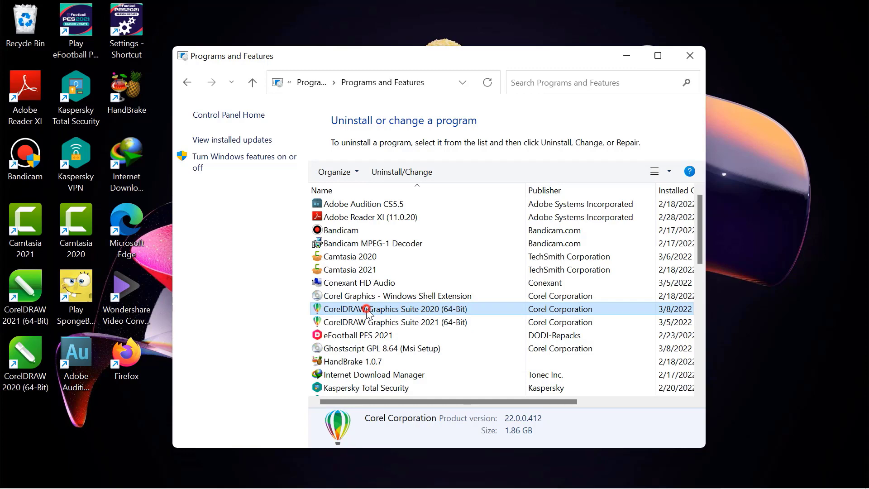
pyautogui.doubleClick(367, 310)
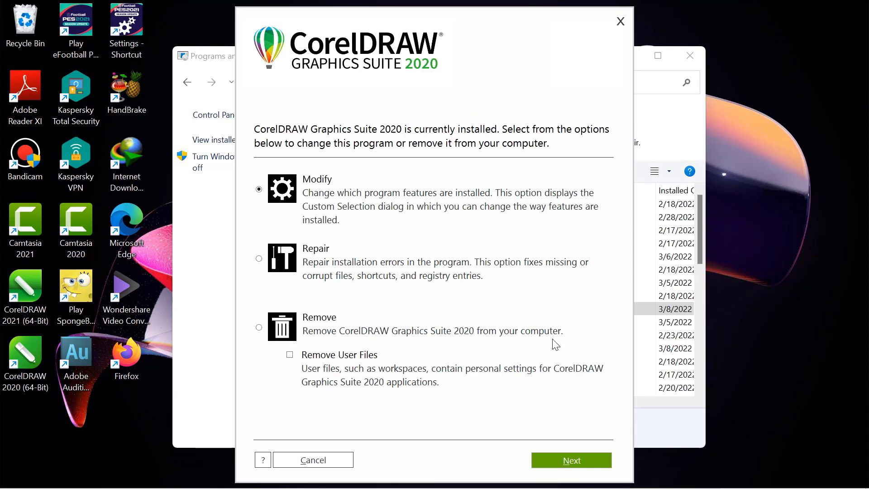
pyautogui.click(573, 461)
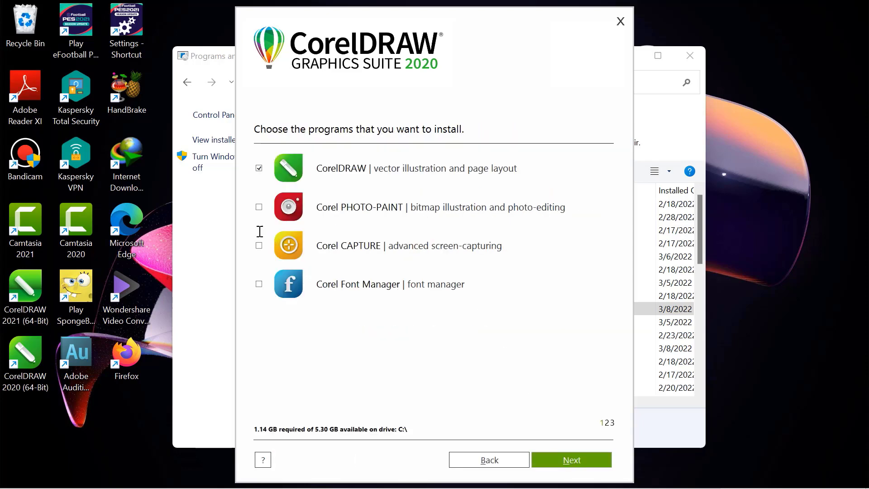
# - Add Corel PHOTO-PAINT with the default features and languages, complete the installation, and close Programs and Features
pyautogui.click(259, 208)
pyautogui.click(576, 463)
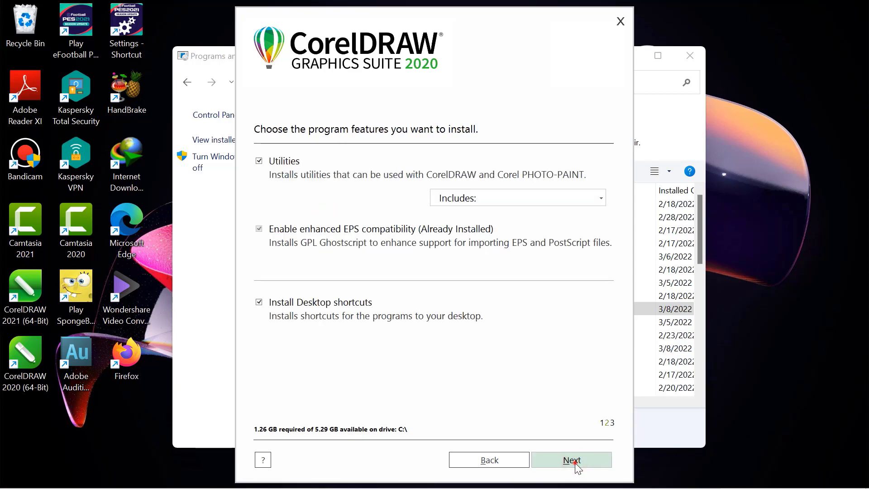
pyautogui.click(576, 465)
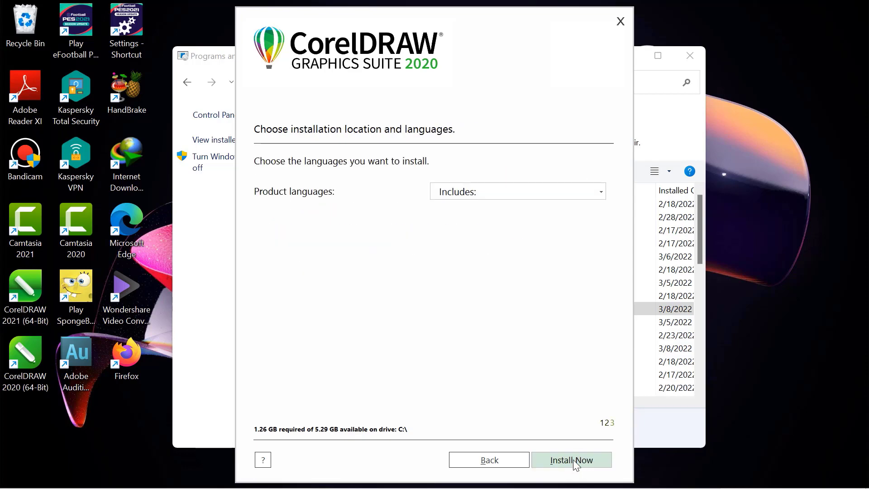
pyautogui.click(573, 460)
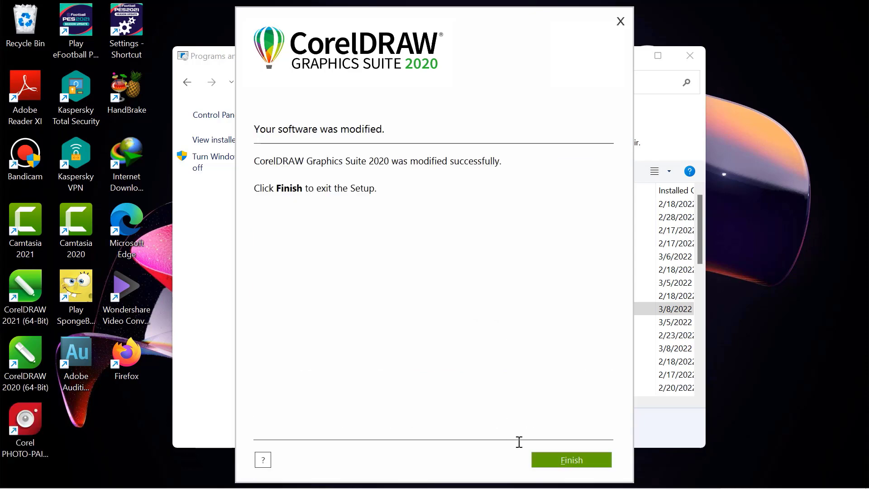
pyautogui.click(559, 463)
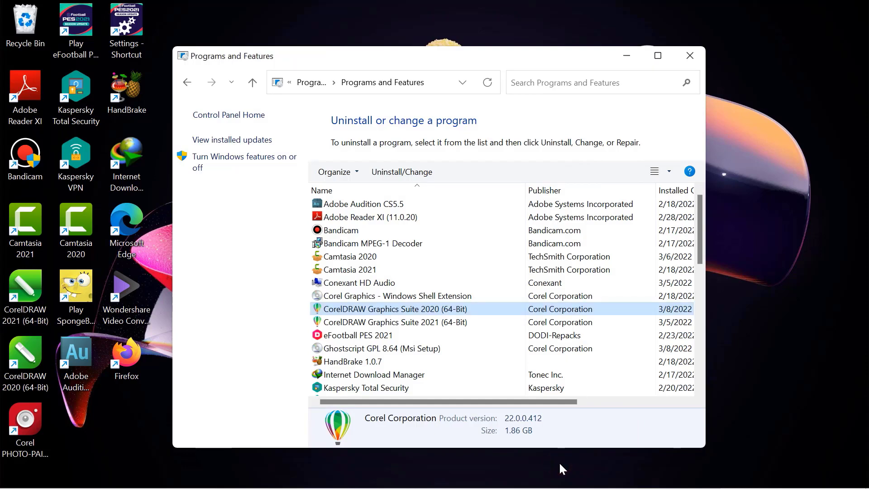
pyautogui.click(690, 57)
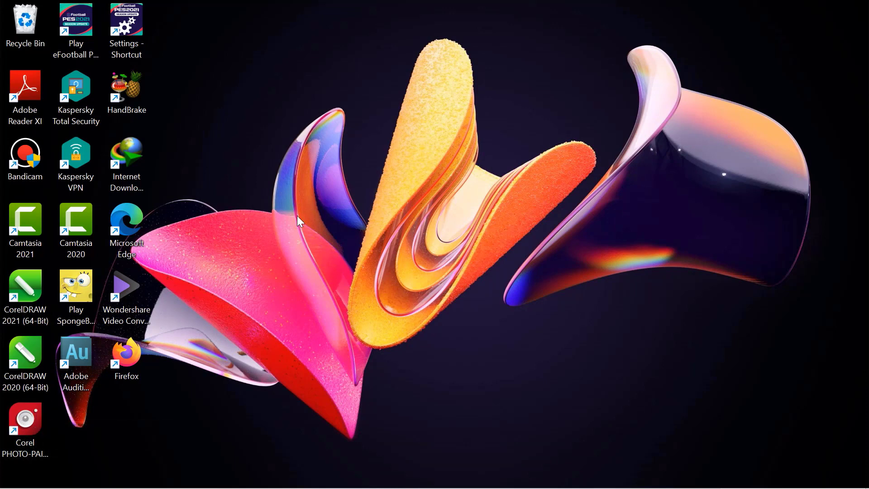
# - Start CorelDRAW 2020 and create a new Letter-size document with the default CMYK and 300 dpi settings
pyautogui.doubleClick(25, 360)
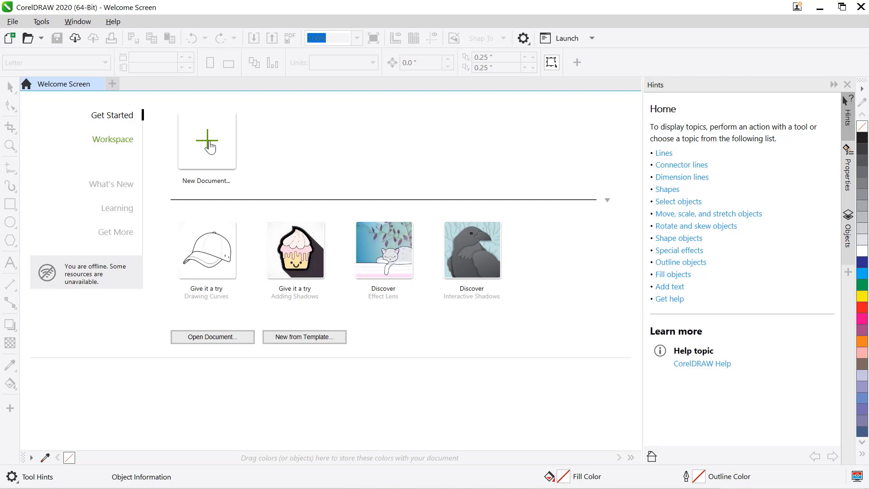
pyautogui.click(209, 146)
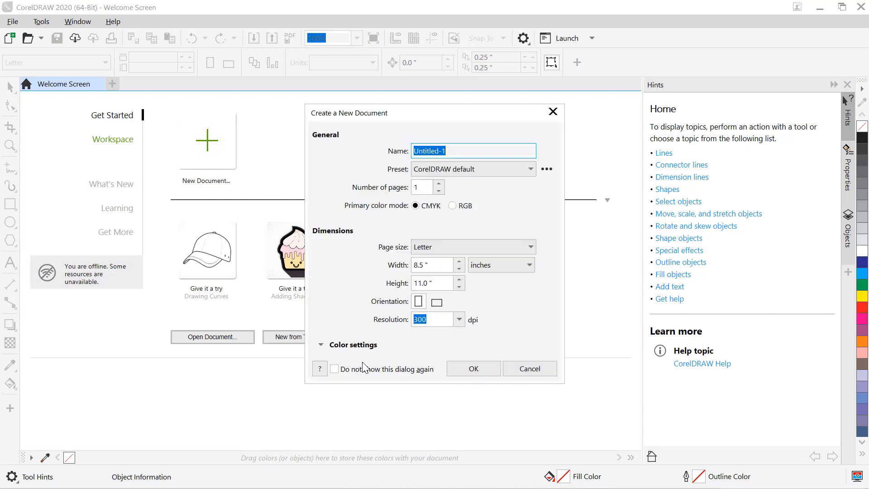
pyautogui.click(454, 369)
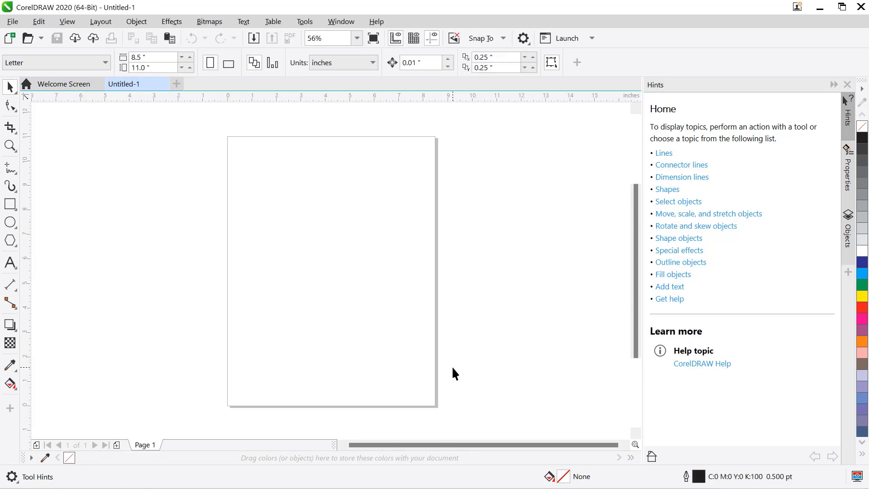
# - Import the photo "nangkp ular" from the gambar png folder and place it at original size overlapping the page's lower-left corner
pyautogui.click(12, 21)
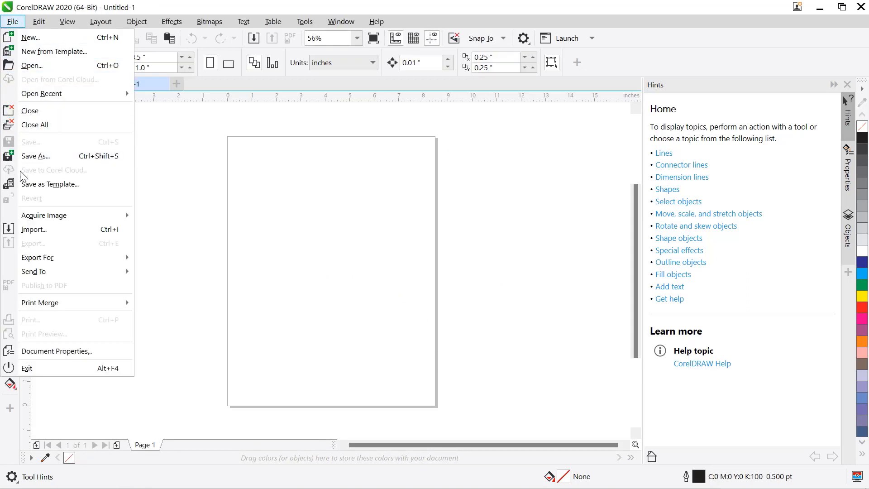
pyautogui.click(34, 230)
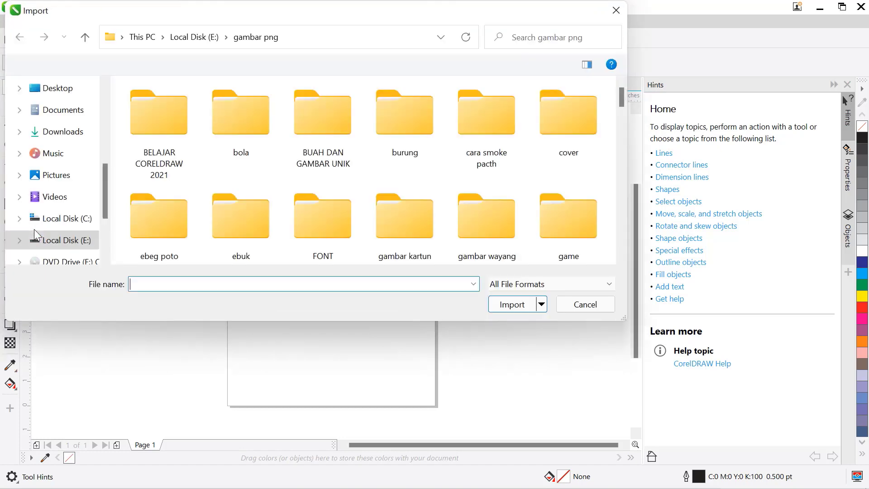
pyautogui.scroll(-1, 623, 99)
pyautogui.moveTo(623, 99); pyautogui.dragTo(591, 196)
pyautogui.scroll(-2, 588, 203)
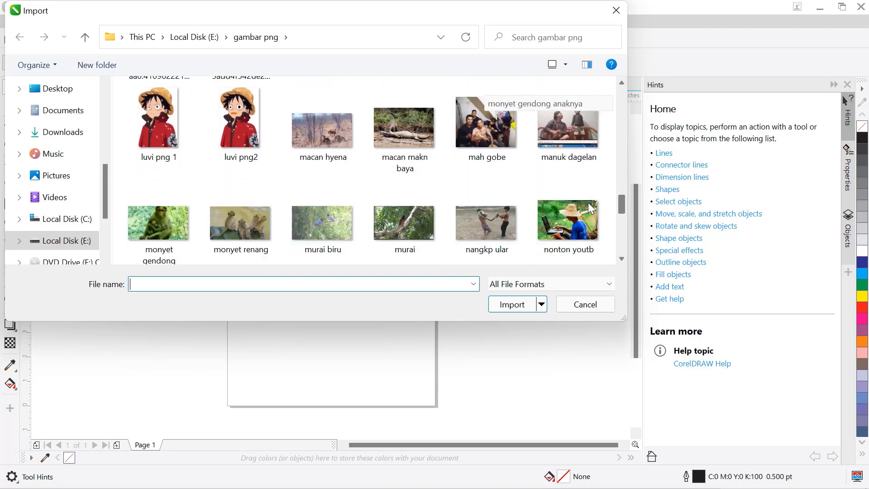
pyautogui.click(483, 194)
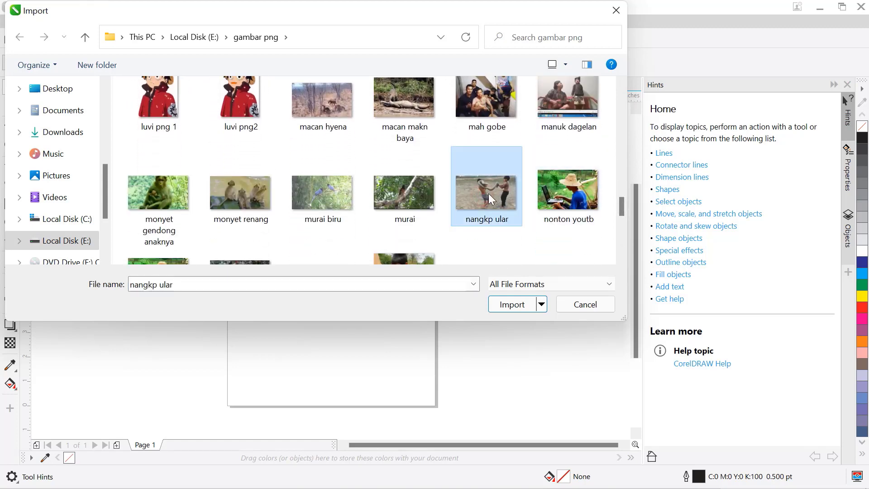
pyautogui.click(513, 305)
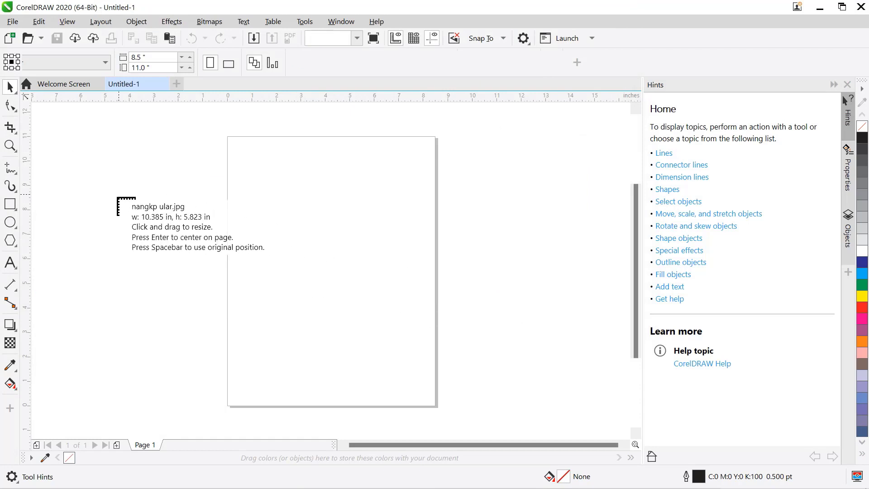
pyautogui.click(82, 355)
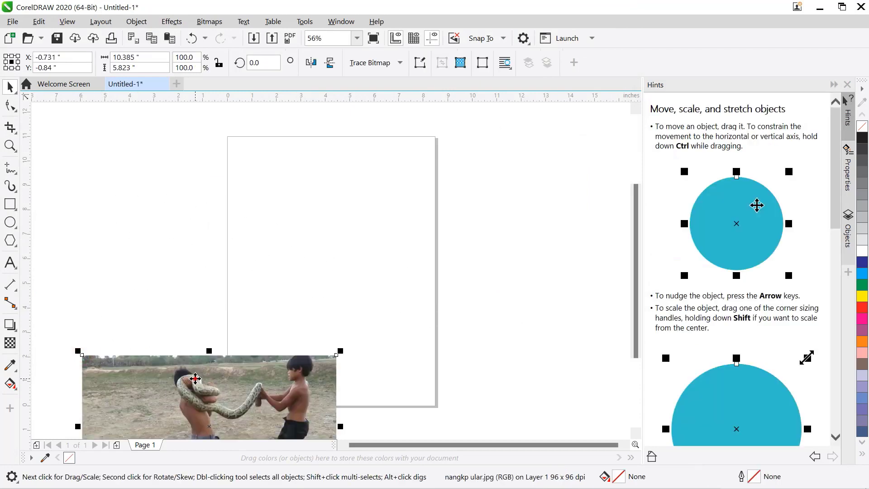
# - Enlarge the imported photo proportionally to about 21.2 by 11.9 inches and center it on the page
pyautogui.moveTo(194, 382); pyautogui.dragTo(183, 304)
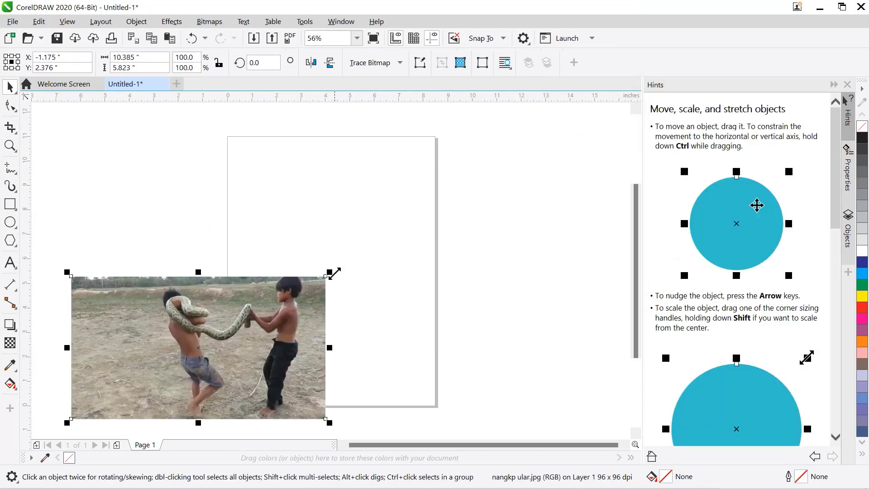
pyautogui.moveTo(329, 272); pyautogui.dragTo(586, 123)
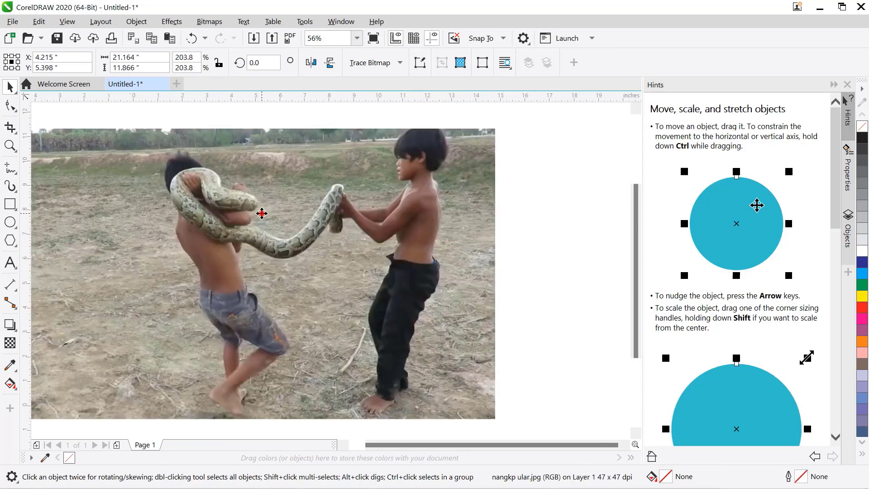
pyautogui.moveTo(261, 213); pyautogui.dragTo(279, 214)
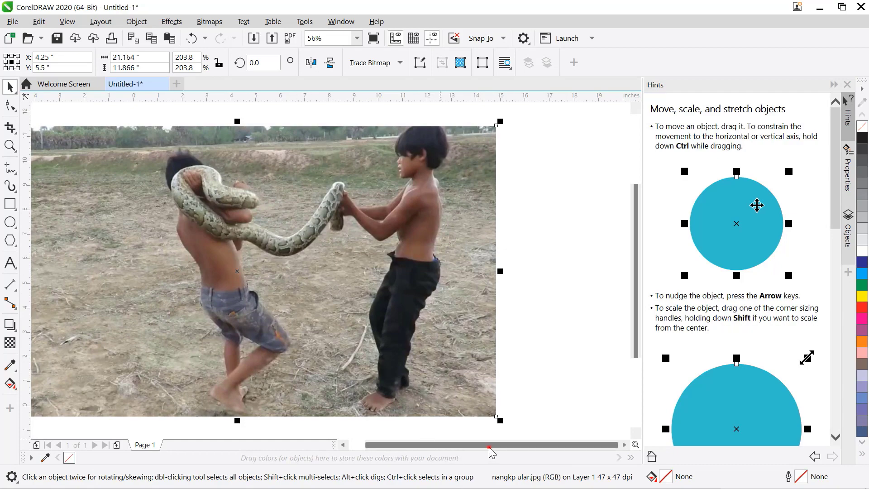
# - Open the enlarged photo for editing with the Edit Bitmap command
pyautogui.moveTo(489, 446); pyautogui.dragTo(473, 447)
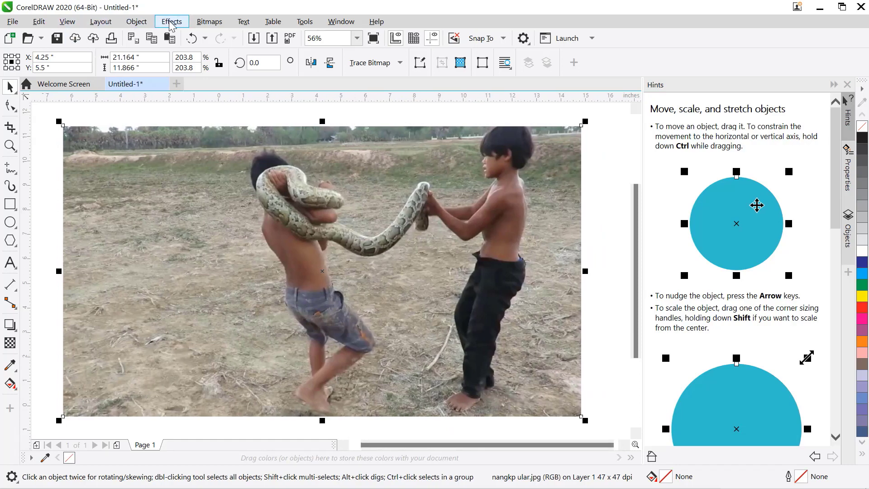
pyautogui.click(211, 22)
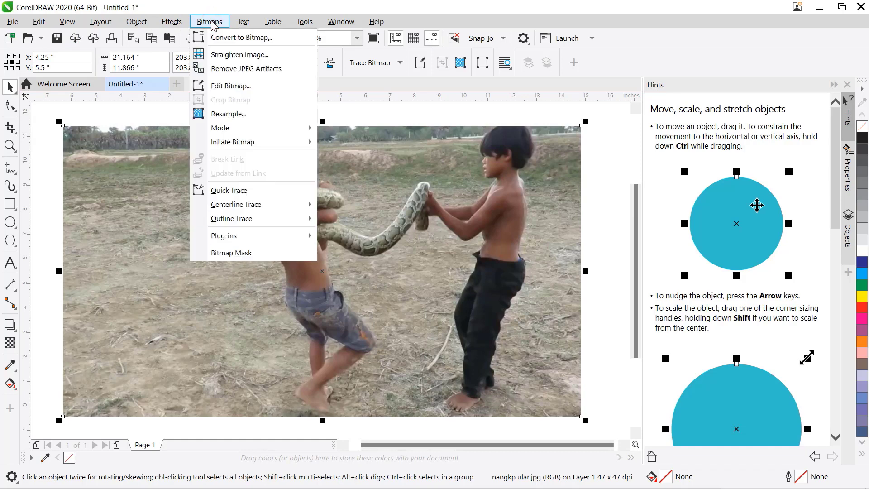
pyautogui.click(231, 87)
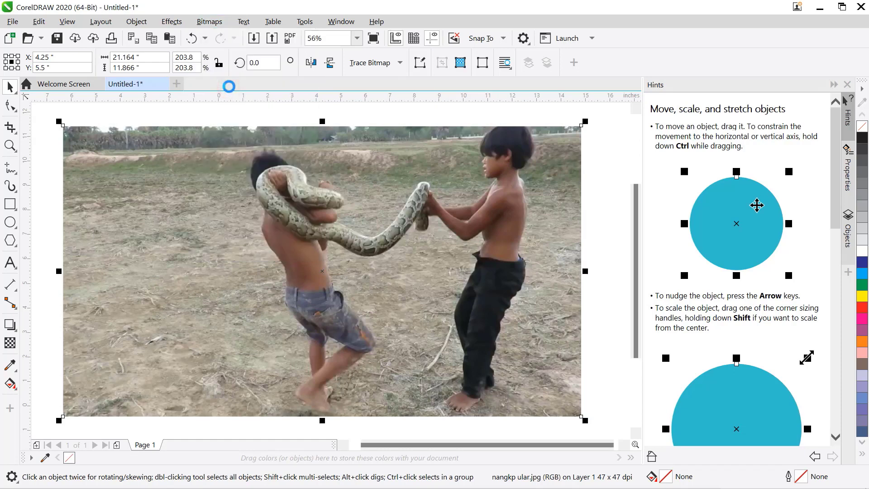